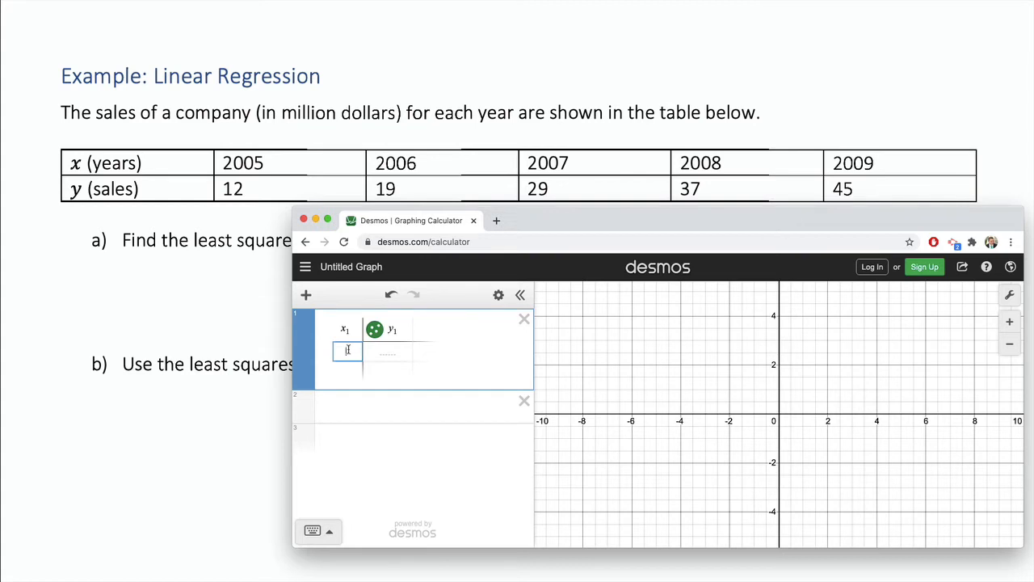
# Fill the x1 column of the table with the years 2005, 2006, 2007, 2008 and 2009
pyautogui.write('2005')
pyautogui.press('Return')
pyautogui.write('2006')
pyautogui.press('Return')
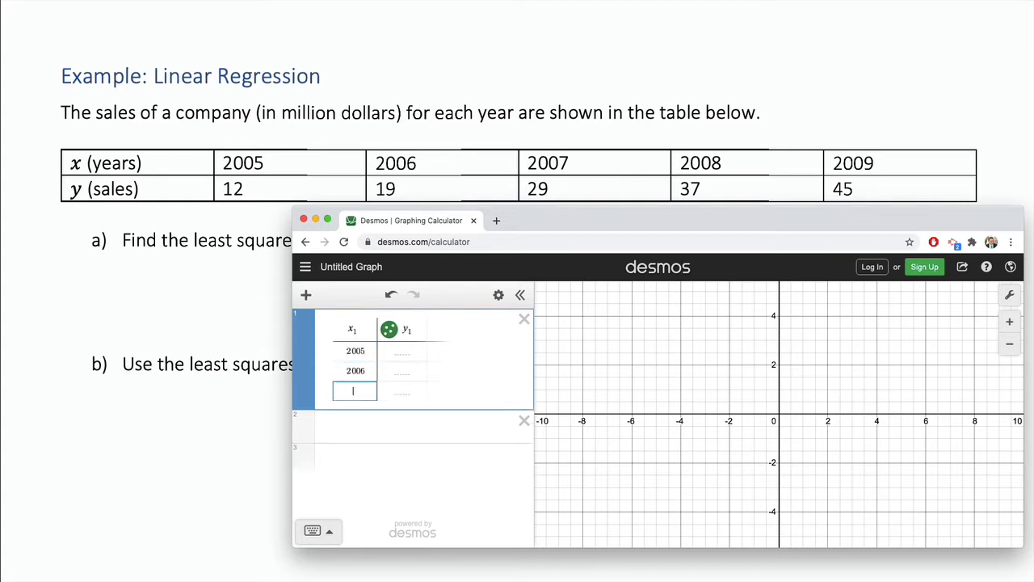
pyautogui.write('2007')
pyautogui.press('Return')
pyautogui.write('2008')
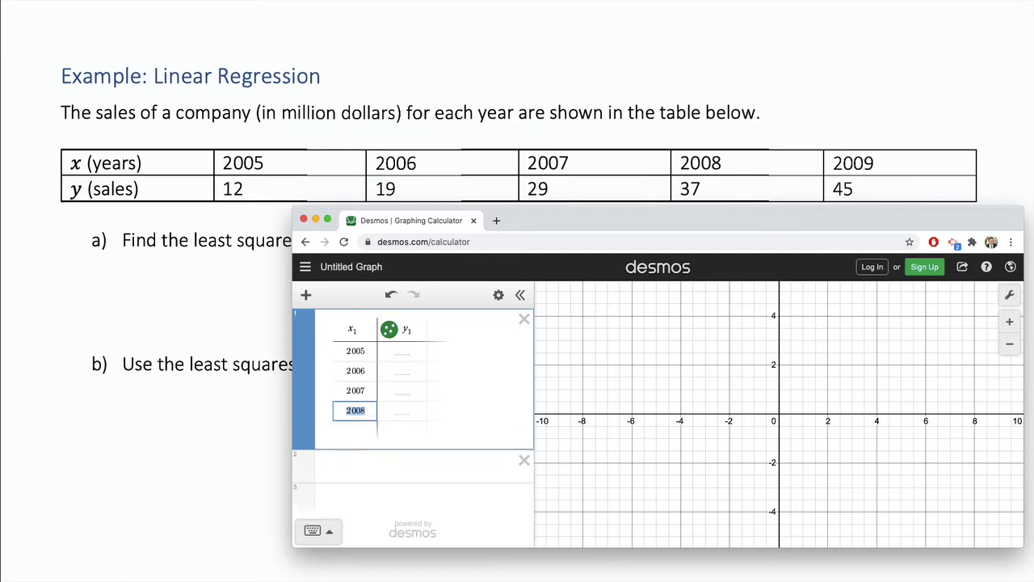
pyautogui.press('Return')
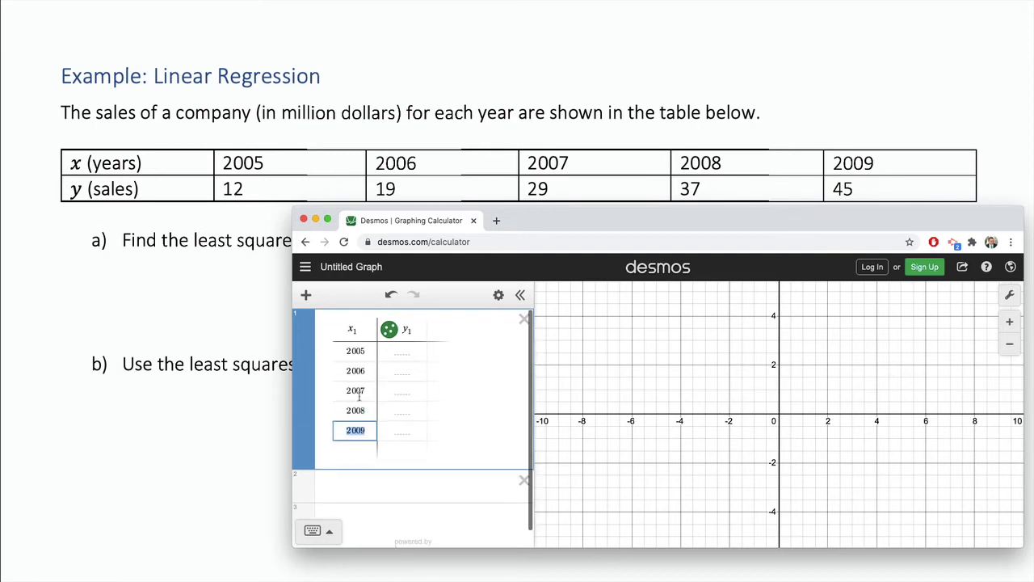
# Fill the y1 column beside the years with the sales values 12, 19, 29, 37 and 45
pyautogui.click(412, 353)
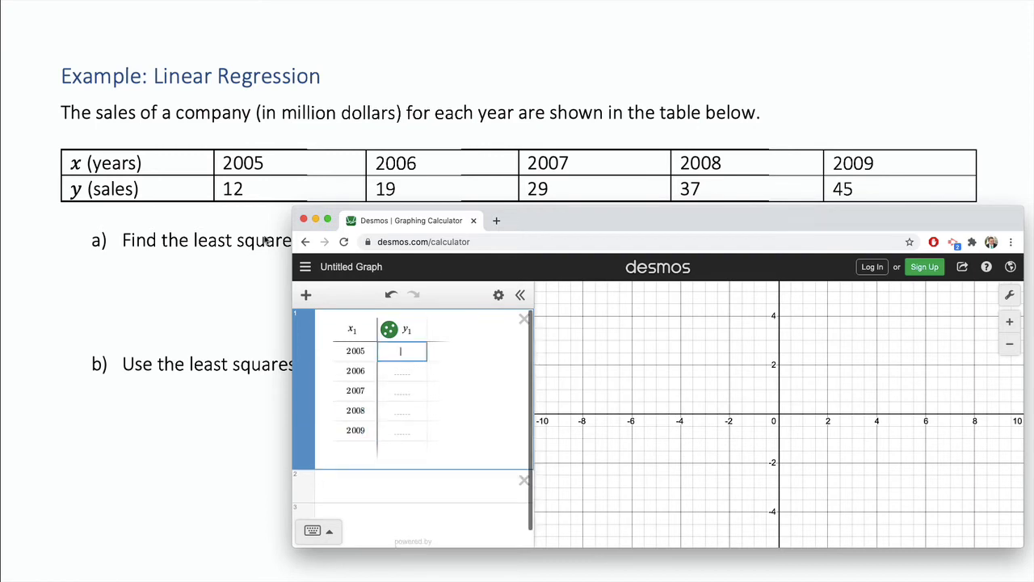
pyautogui.write('12')
pyautogui.press('Tab')
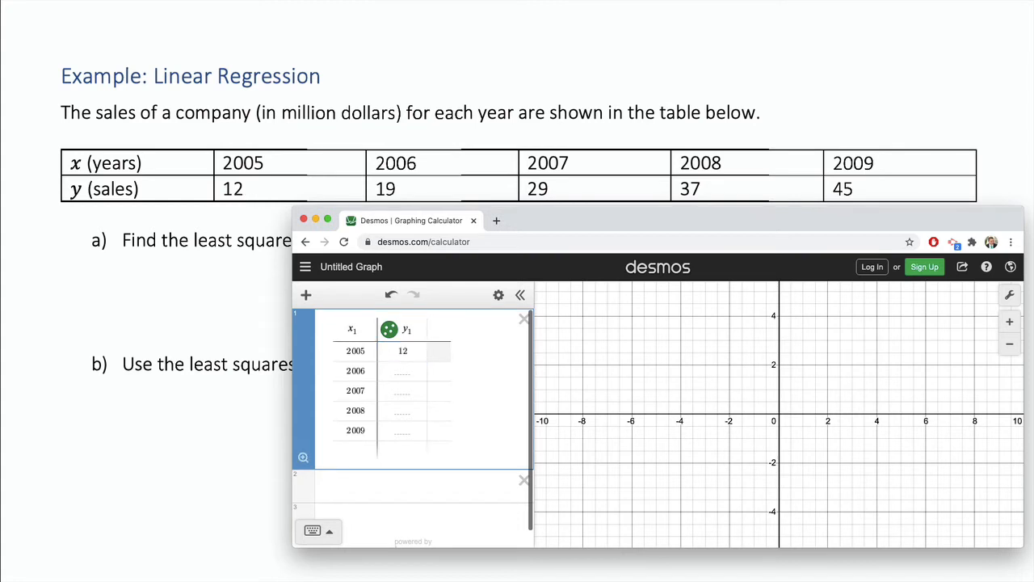
pyautogui.press('Down')
pyautogui.press('Left')
pyautogui.write('19')
pyautogui.press('Return')
pyautogui.write('29')
pyautogui.press('Return')
pyautogui.write('37')
pyautogui.press('Return')
pyautogui.write('45')
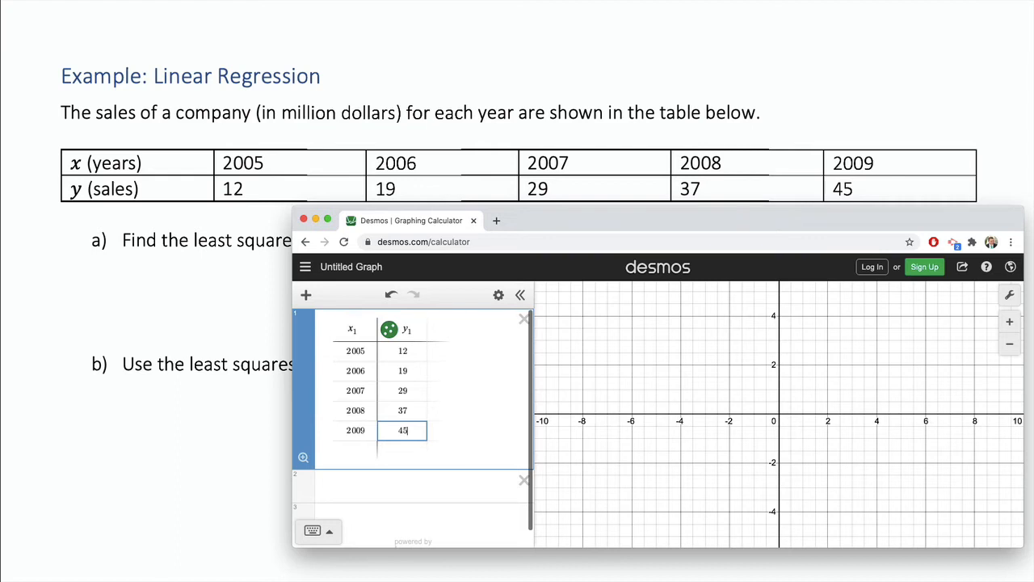
# Expand the 2005 and 2006 sales to full dollar amounts, 12000000 and 19000000
pyautogui.press('Up')
pyautogui.press('Up')
pyautogui.press('Up')
pyautogui.press('Up')
pyautogui.press('Right')
pyautogui.write(',000')
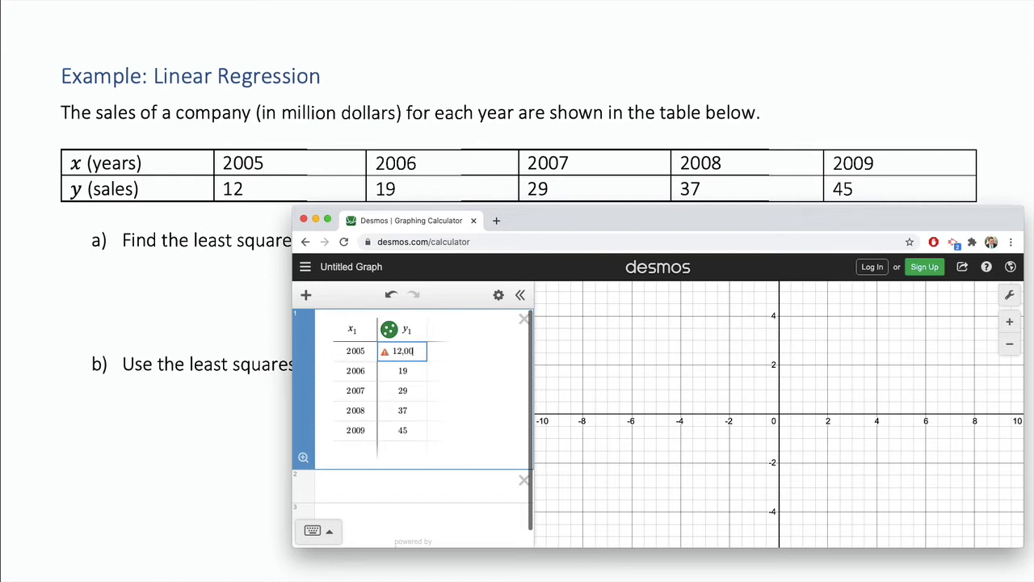
pyautogui.press('BackSpace')
pyautogui.press('BackSpace')
pyautogui.press('BackSpace')
pyautogui.press('BackSpace')
pyautogui.write('000000')
pyautogui.press('Down')
pyautogui.press('Right')
pyautogui.write('000000')
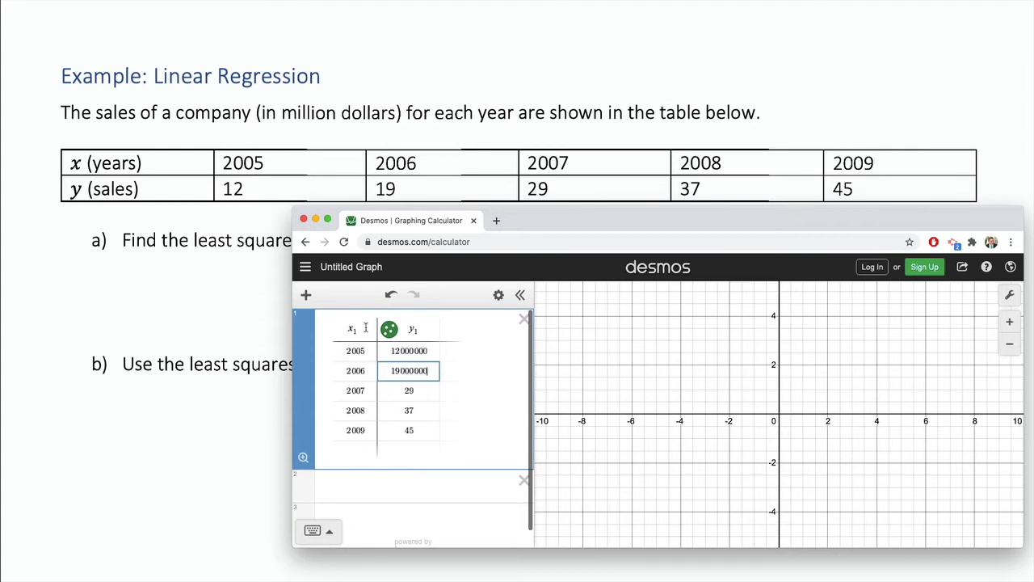
# Expand the sales for 2007, 2008 and 2009 to 29000000, 37000000 and 45000000
pyautogui.click(417, 390)
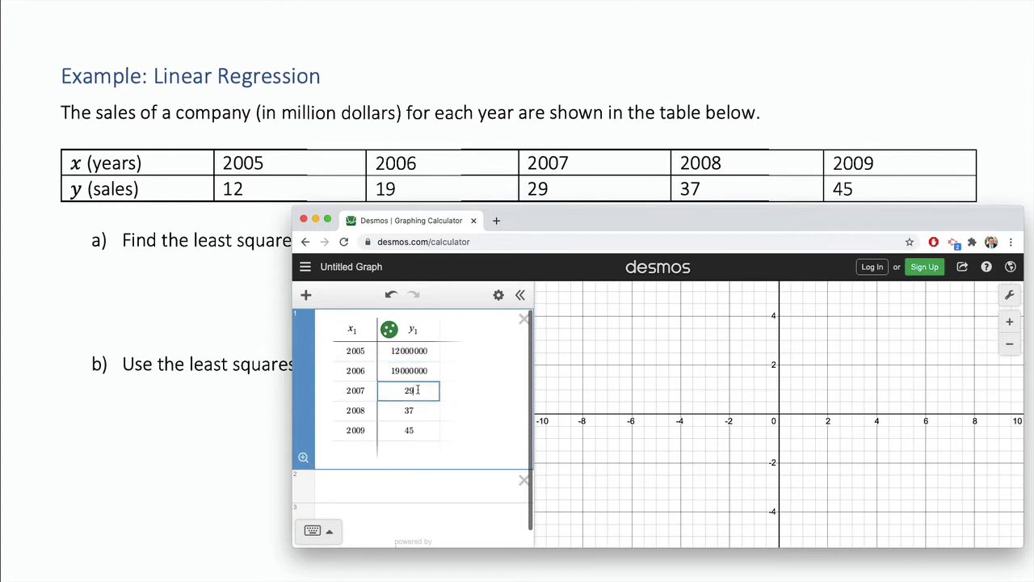
pyautogui.write('000000')
pyautogui.press('Down')
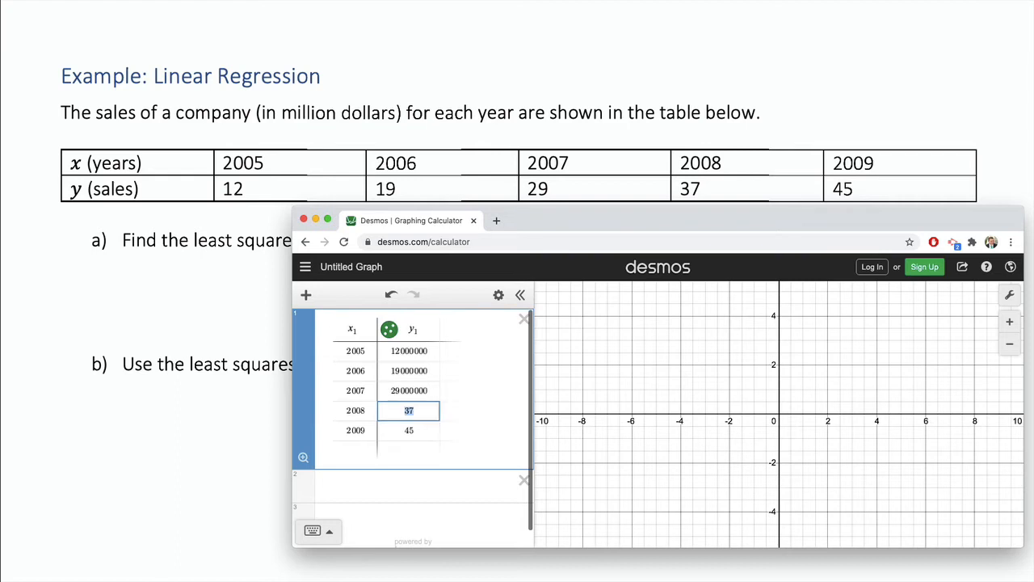
pyautogui.press('Right')
pyautogui.write('000000')
pyautogui.press('Down')
pyautogui.press('Right')
pyautogui.write('000000')
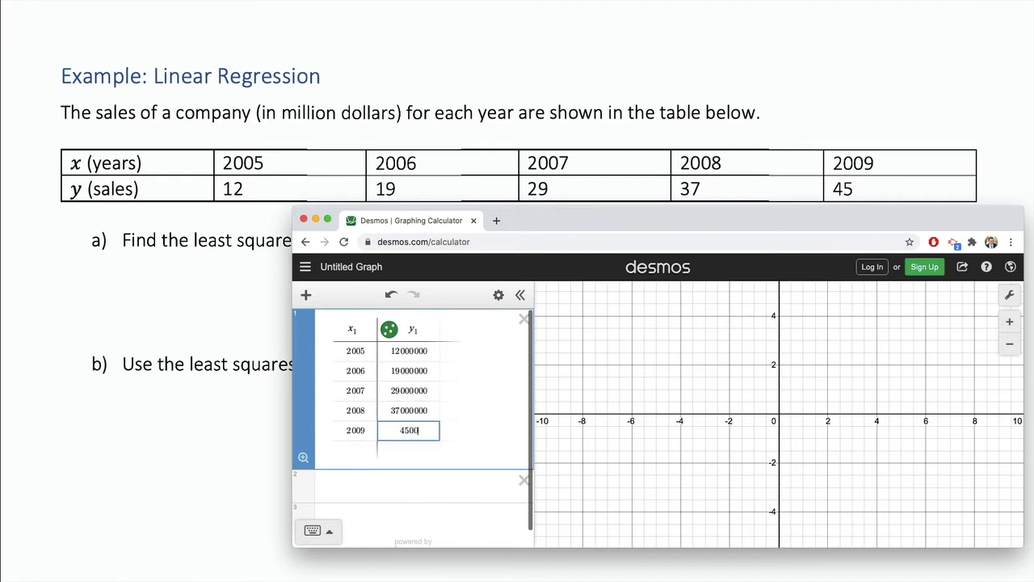
pyautogui.press('Down')
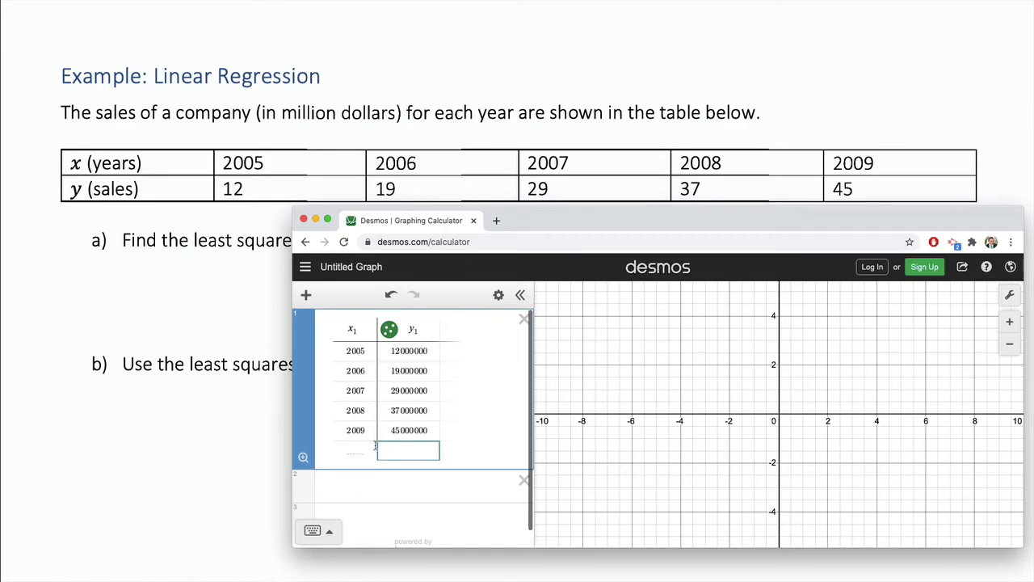
# Move the calculator window clear of part a) on the slide and handwrite y = mx + b beneath that question
pyautogui.moveTo(635, 229); pyautogui.dragTo(669, 116)
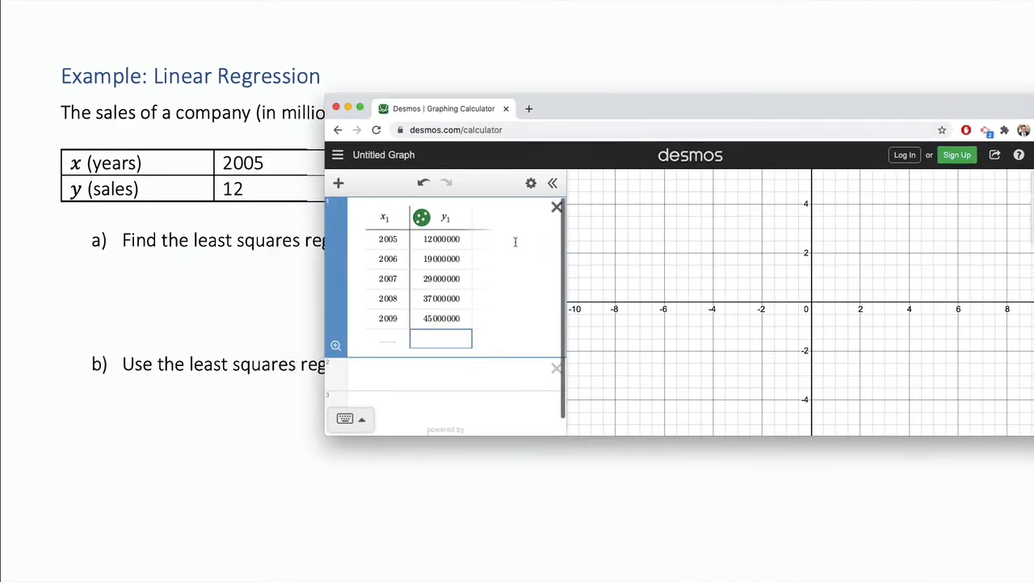
pyautogui.click(413, 374)
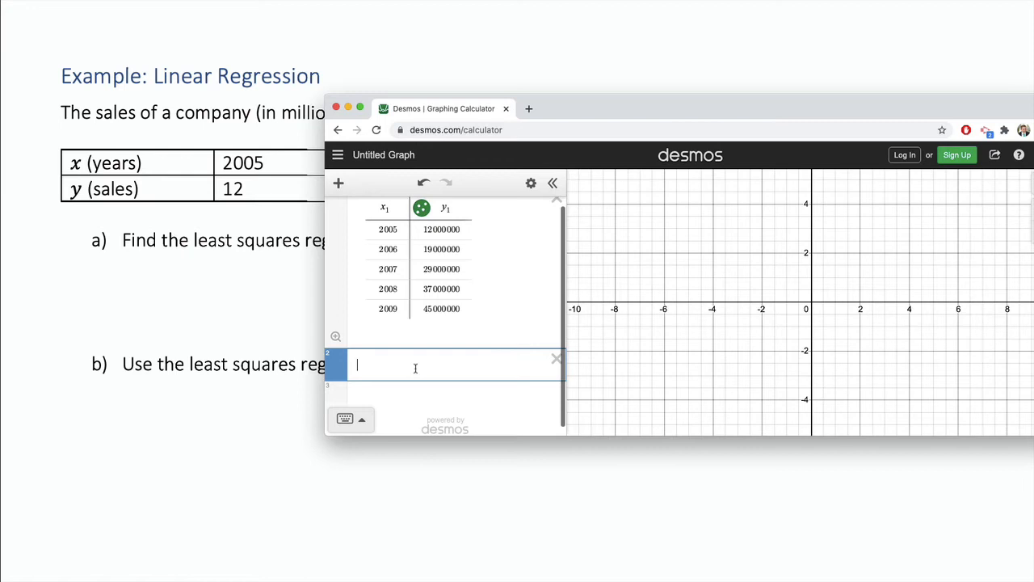
pyautogui.click(300, 460)
pyautogui.moveTo(149, 272)
pyautogui.mouseDown()
pyautogui.moveTo(150, 299)
pyautogui.moveTo(182, 273)
pyautogui.mouseUp()
pyautogui.moveTo(170, 281); pyautogui.dragTo(212, 285)
pyautogui.moveTo(213, 272); pyautogui.dragTo(227, 282)
pyautogui.moveTo(228, 275); pyautogui.dragTo(234, 281)
pyautogui.moveTo(246, 255)
pyautogui.mouseDown()
pyautogui.moveTo(257, 276)
pyautogui.moveTo(247, 281)
pyautogui.mouseUp()
# Back in Desmos, enter the regression y1 ~ mx1 + b below the table and enlarge the window to show its parameters
pyautogui.press('super+Tab')
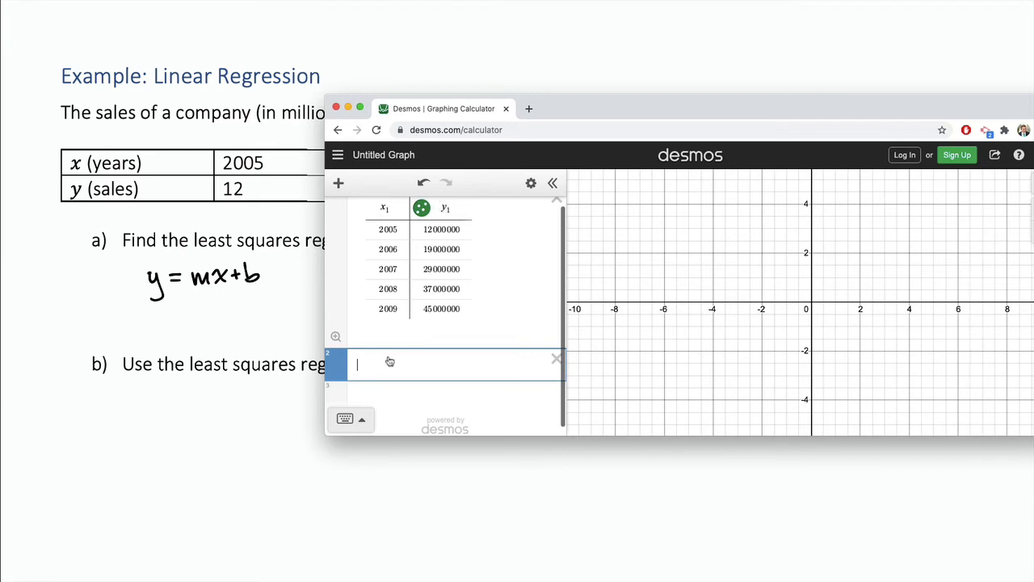
pyautogui.write('y1')
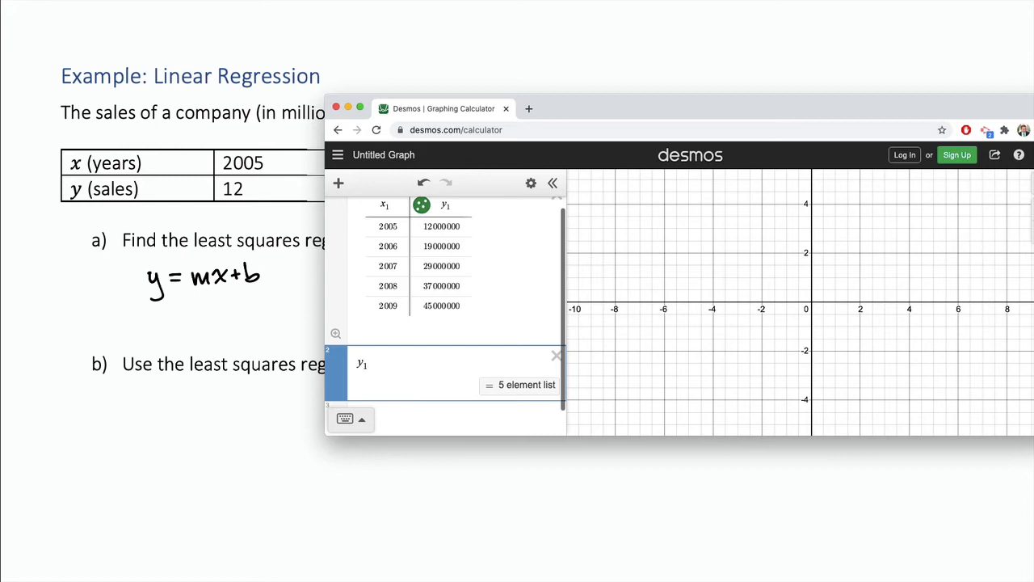
pyautogui.write('~')
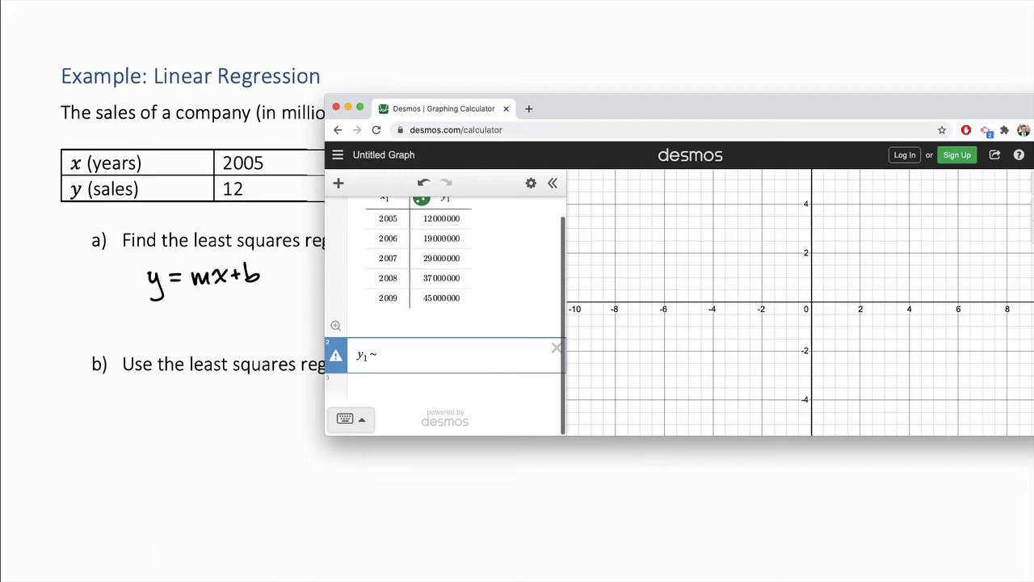
pyautogui.write('mx')
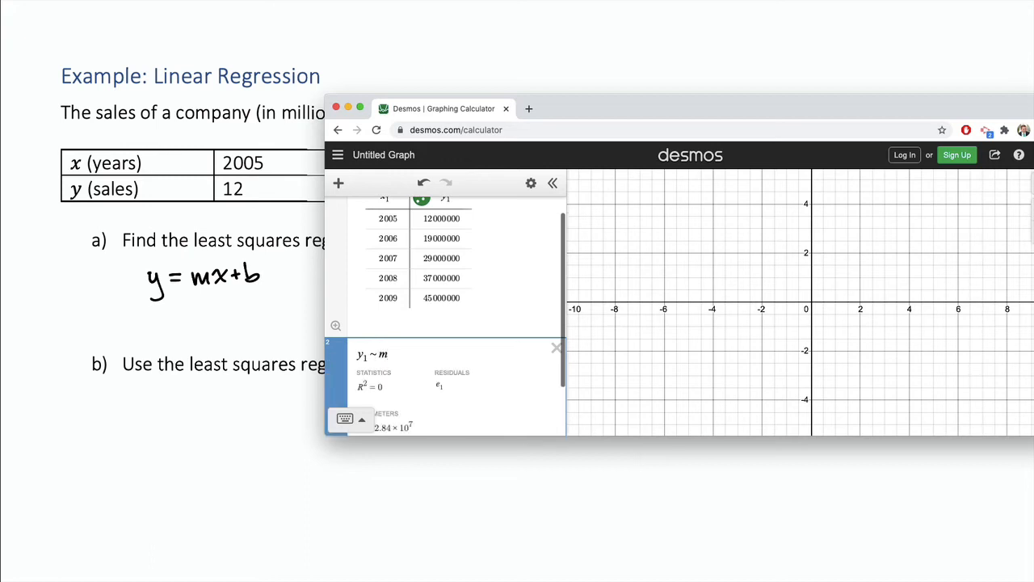
pyautogui.write('1 ')
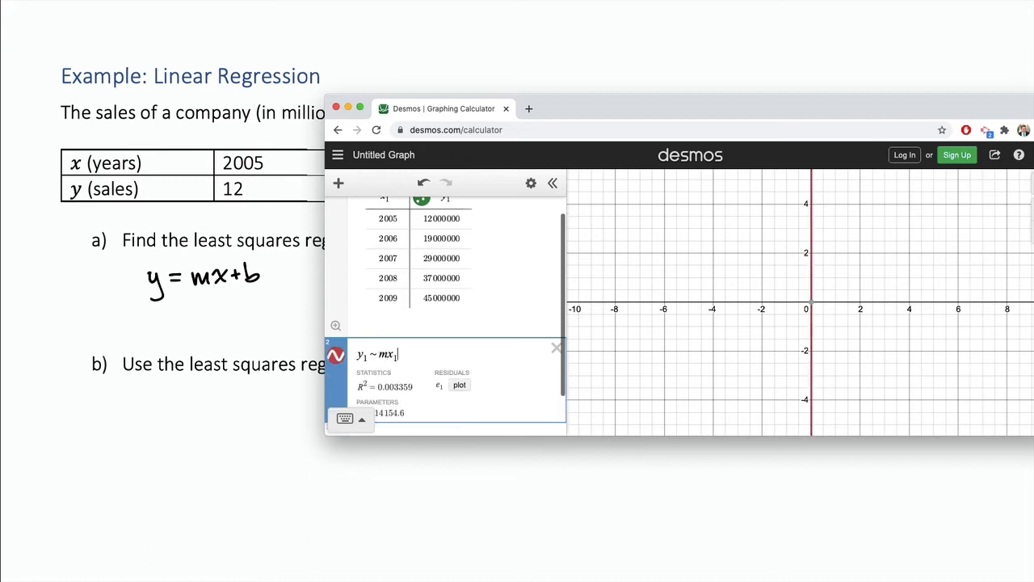
pyautogui.write('+ b')
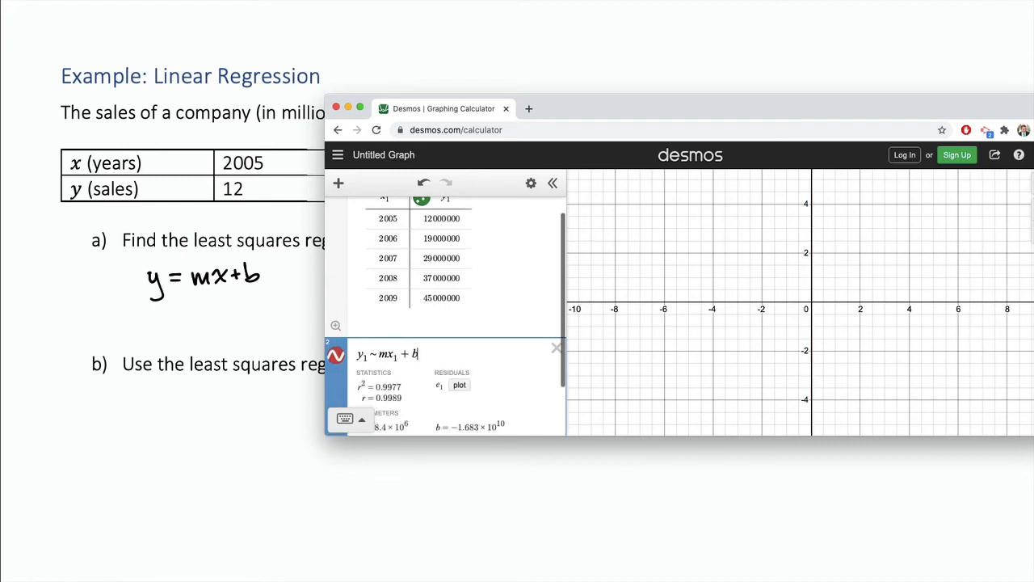
pyautogui.moveTo(484, 434); pyautogui.dragTo(482, 517)
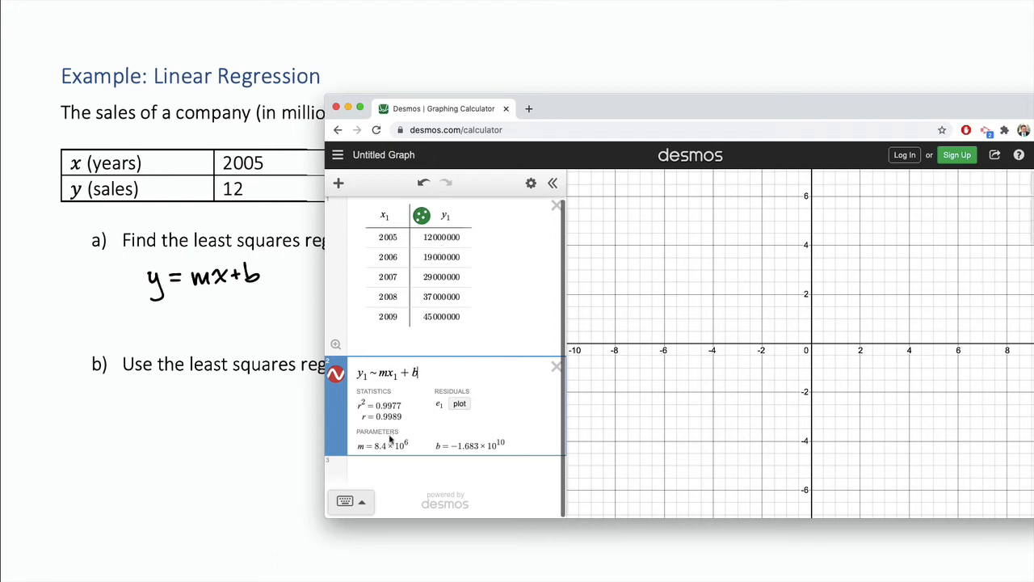
# Change the y1 values for 2005 through 2009 back to millions: 12, 19, 29, 37 and 45
pyautogui.click(458, 238)
pyautogui.press('BackSpace')
pyautogui.press('BackSpace')
pyautogui.press('BackSpace')
pyautogui.press('BackSpace')
pyautogui.press('BackSpace')
pyautogui.press('BackSpace')
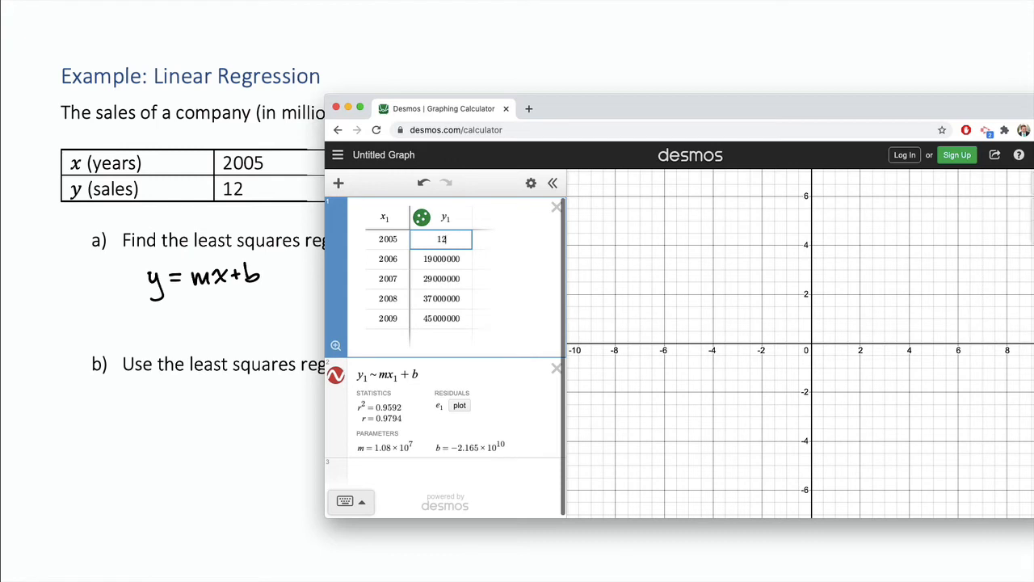
pyautogui.press('Return')
pyautogui.write('19')
pyautogui.press('Return')
pyautogui.write('29')
pyautogui.press('Return')
pyautogui.write('3')
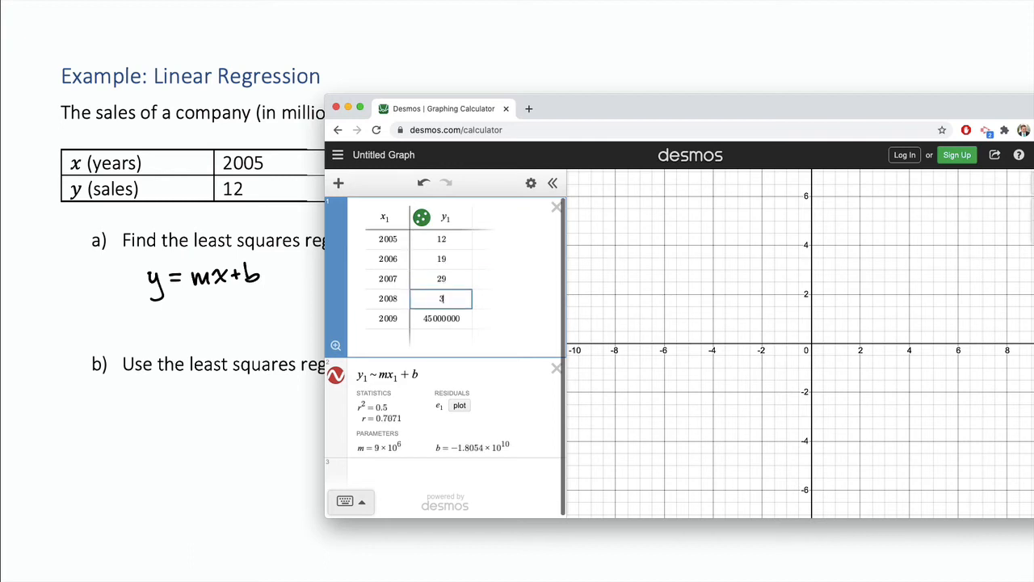
pyautogui.write('7')
pyautogui.press('Return')
pyautogui.write('45')
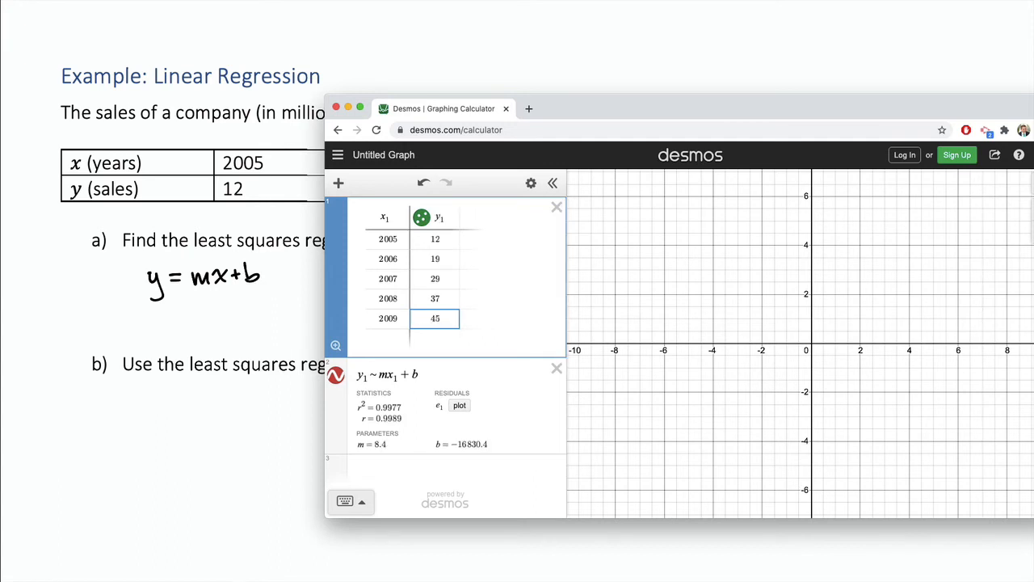
pyautogui.doubleClick(451, 304)
pyautogui.click(451, 325)
# Replace the first x1 value, 2005, with 5 and add rows for 6, 7, 8 and 9 below it
pyautogui.doubleClick(388, 236)
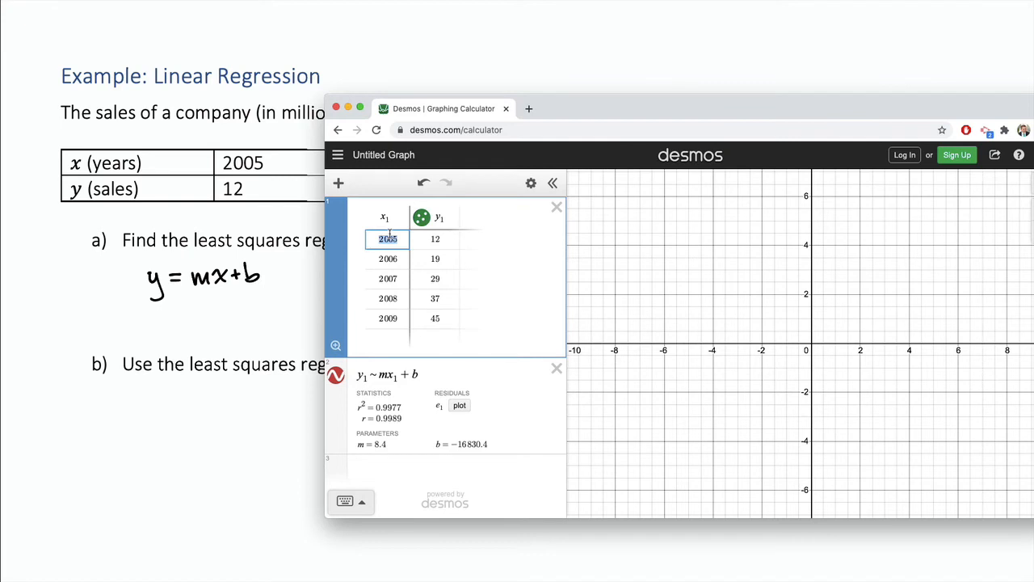
pyautogui.write('5')
pyautogui.press('Return')
pyautogui.write('6')
pyautogui.press('Return')
pyautogui.write('7')
pyautogui.press('Return')
pyautogui.write('8')
pyautogui.press('Return')
pyautogui.write('9')
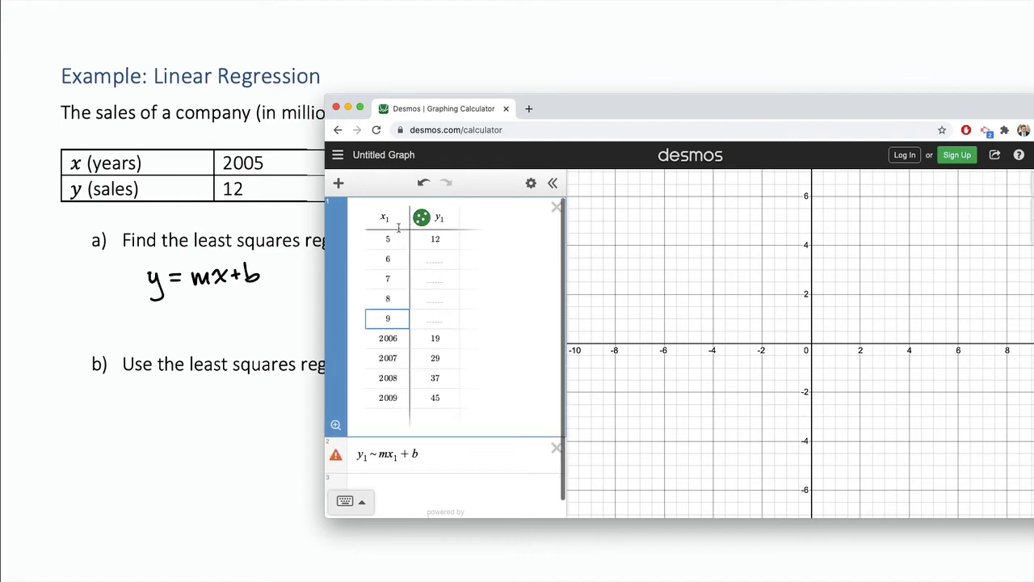
# Enter the y1 sales 19, 29, 37 and 45 for x1 values 6, 7, 8 and 9
pyautogui.click(425, 264)
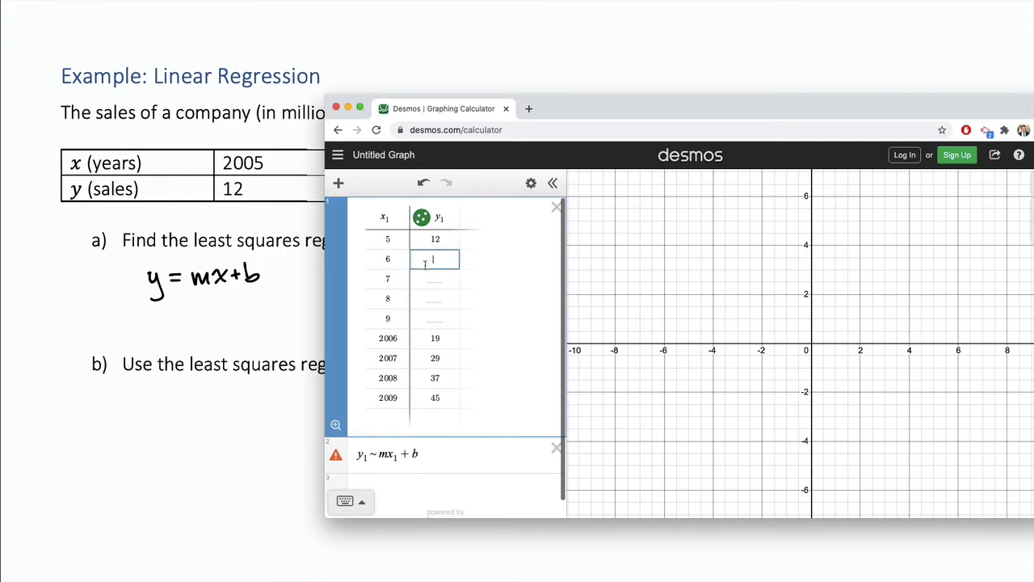
pyautogui.write('19')
pyautogui.press('Return')
pyautogui.write('29')
pyautogui.press('Return')
pyautogui.write('37')
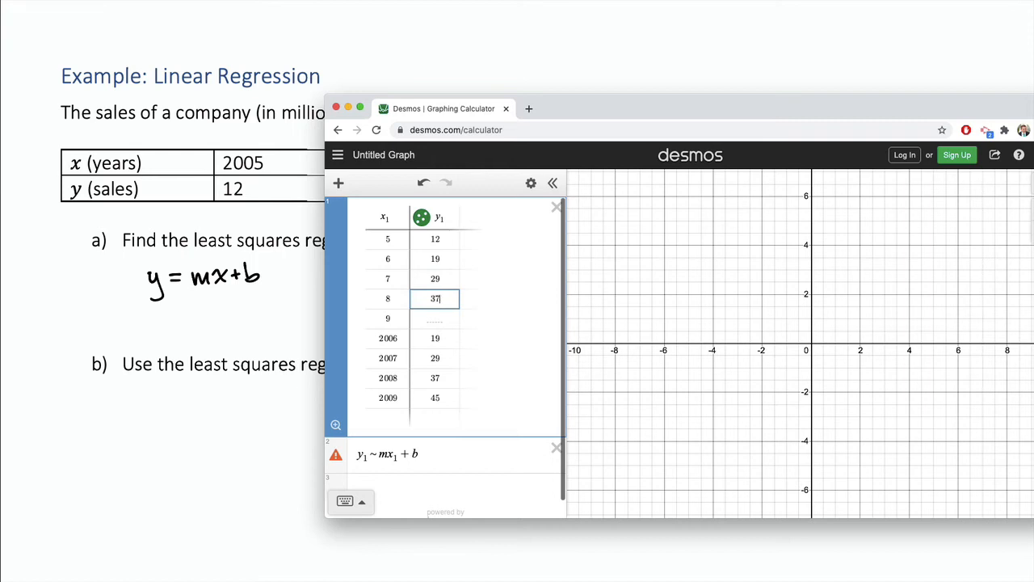
pyautogui.press('Return')
pyautogui.write('45')
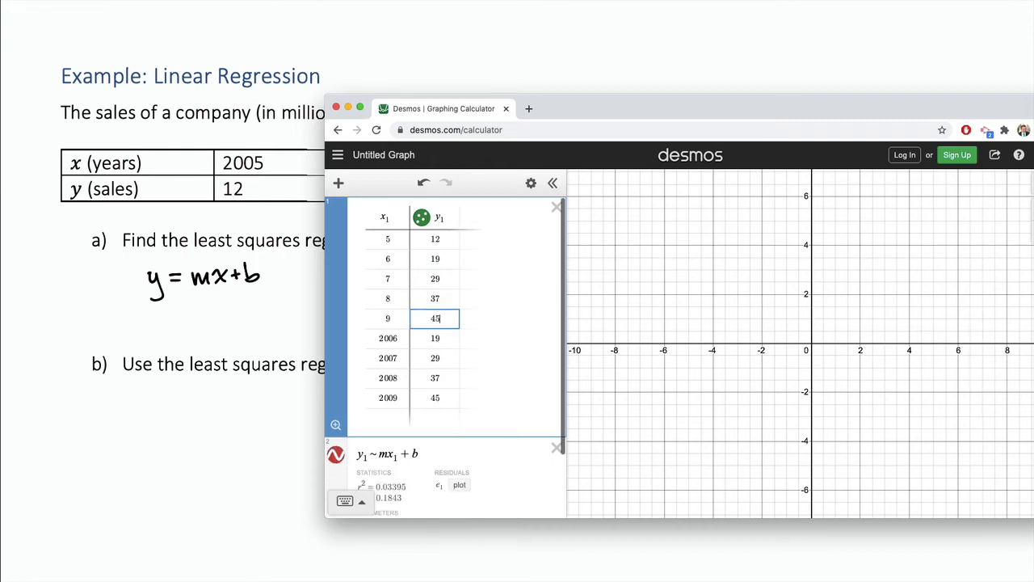
# Delete the leftover table entries for 2006 through 2009 along with their sales values
pyautogui.press('Return')
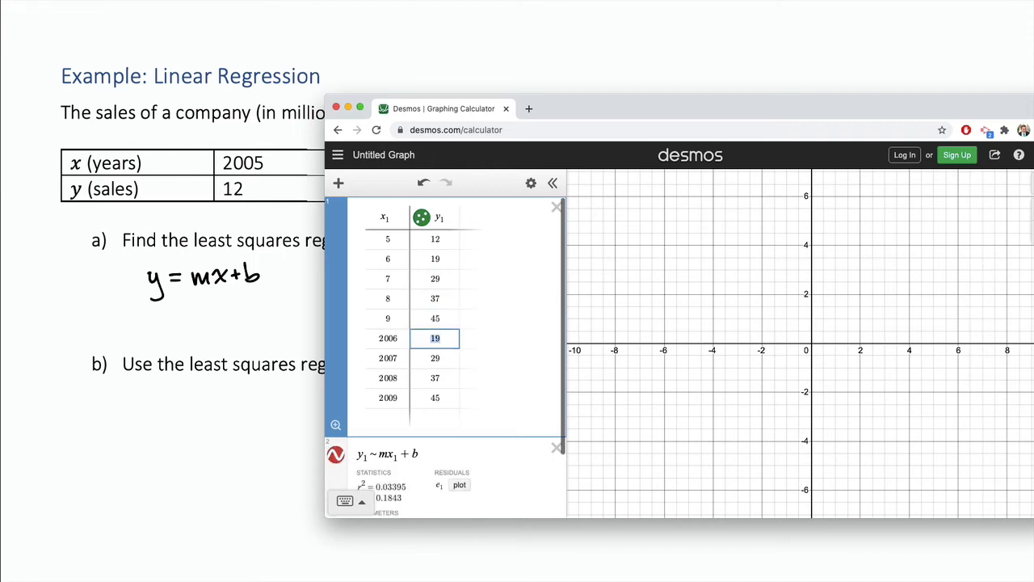
pyautogui.press('BackSpace')
pyautogui.press('Down')
pyautogui.press('BackSpace')
pyautogui.press('BackSpace')
pyautogui.press('BackSpace')
pyautogui.press('BackSpace')
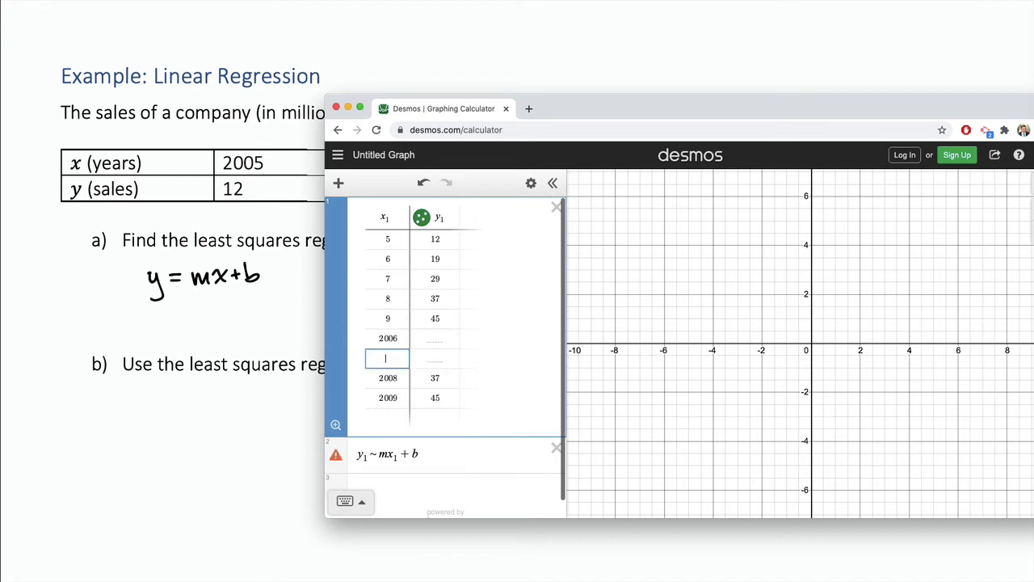
pyautogui.press('BackSpace')
pyautogui.press('Down')
pyautogui.press('BackSpace')
pyautogui.press('BackSpace')
pyautogui.press('BackSpace')
pyautogui.press('Down')
pyautogui.press('BackSpace')
pyautogui.press('Right')
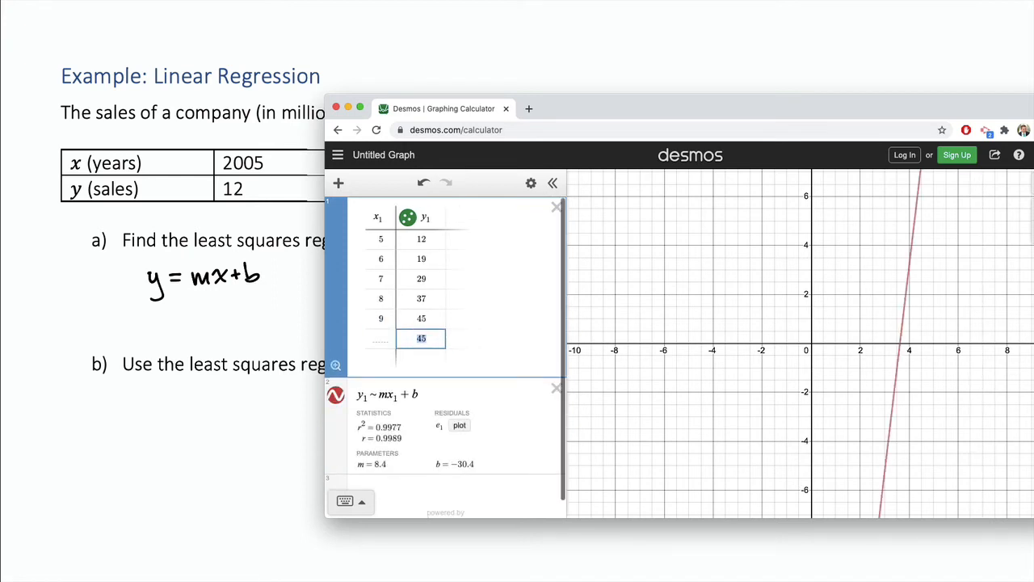
pyautogui.press('BackSpace')
pyautogui.press('Up')
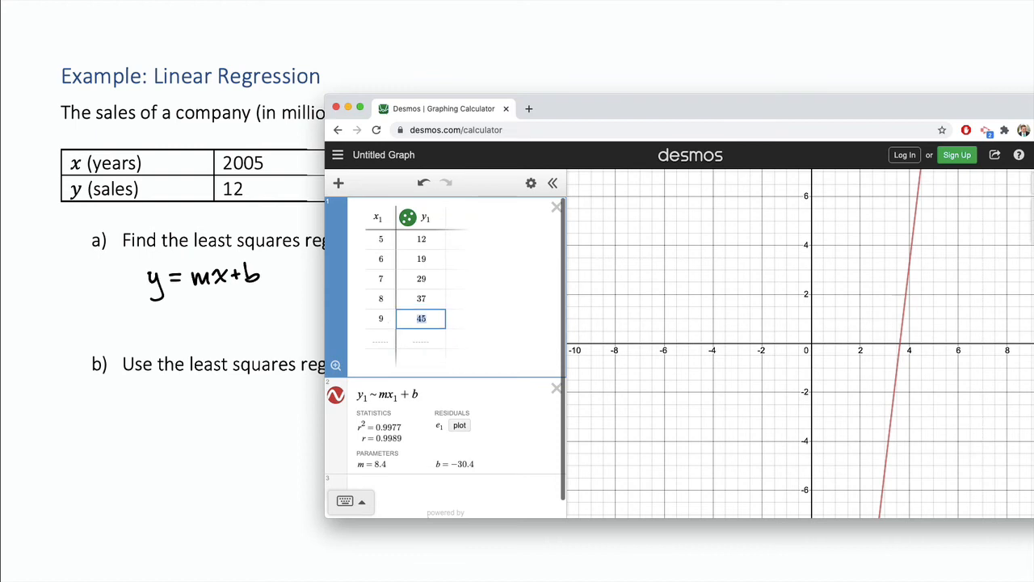
# Bring the whole calculator into view and zoom the graph out to examine the regression line against the data points
pyautogui.click(483, 348)
pyautogui.click(907, 257)
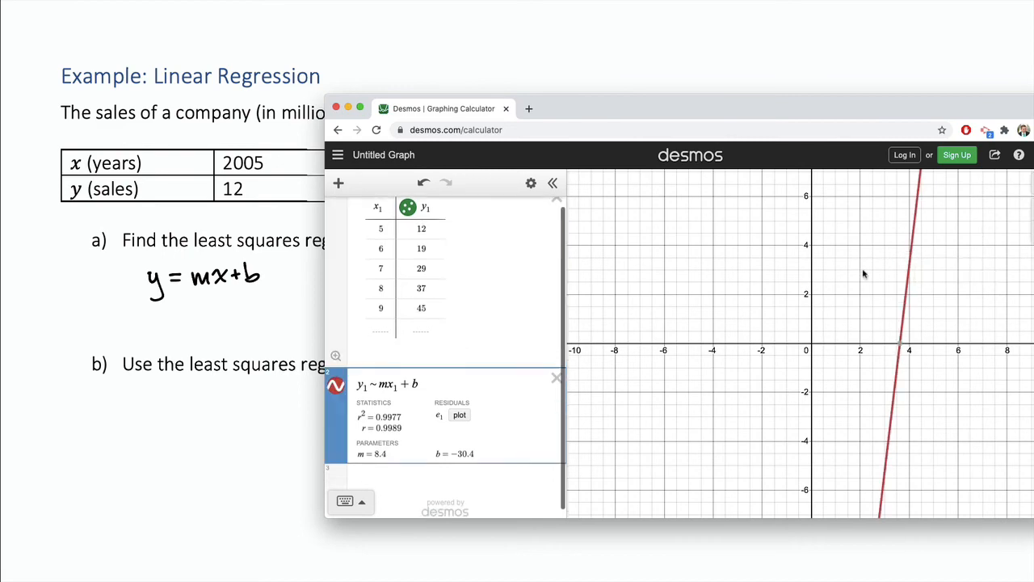
pyautogui.scroll(-3, 863, 275)
pyautogui.moveTo(935, 108); pyautogui.dragTo(756, 124)
pyautogui.scroll(-5, 715, 321)
pyautogui.scroll(8, 746, 275)
pyautogui.scroll(-5, 746, 274)
pyautogui.moveTo(757, 281); pyautogui.dragTo(701, 432)
pyautogui.scroll(-5, 702, 432)
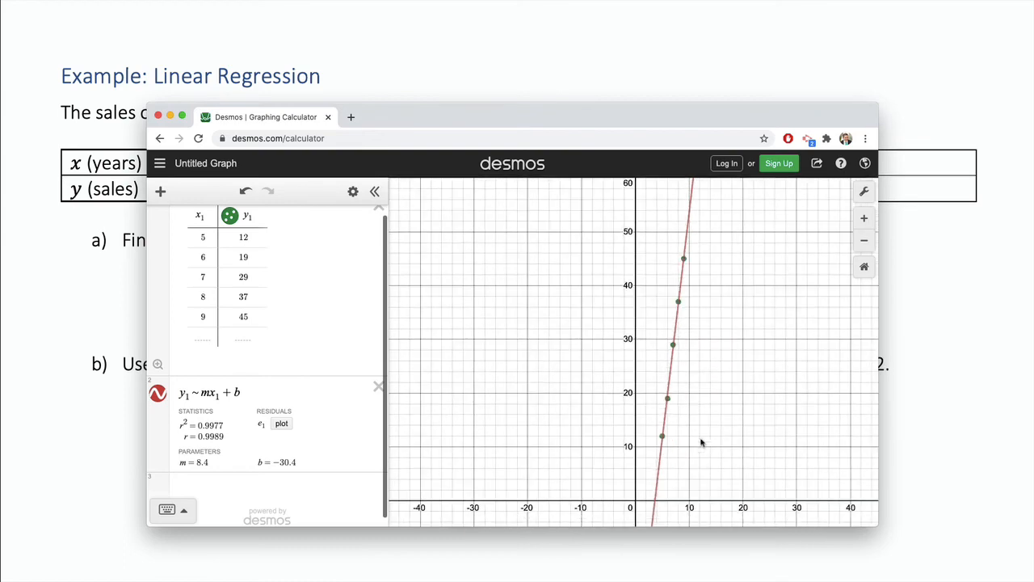
# Set the graph's x-axis range to 0 ≤ x ≤ 10
pyautogui.click(863, 194)
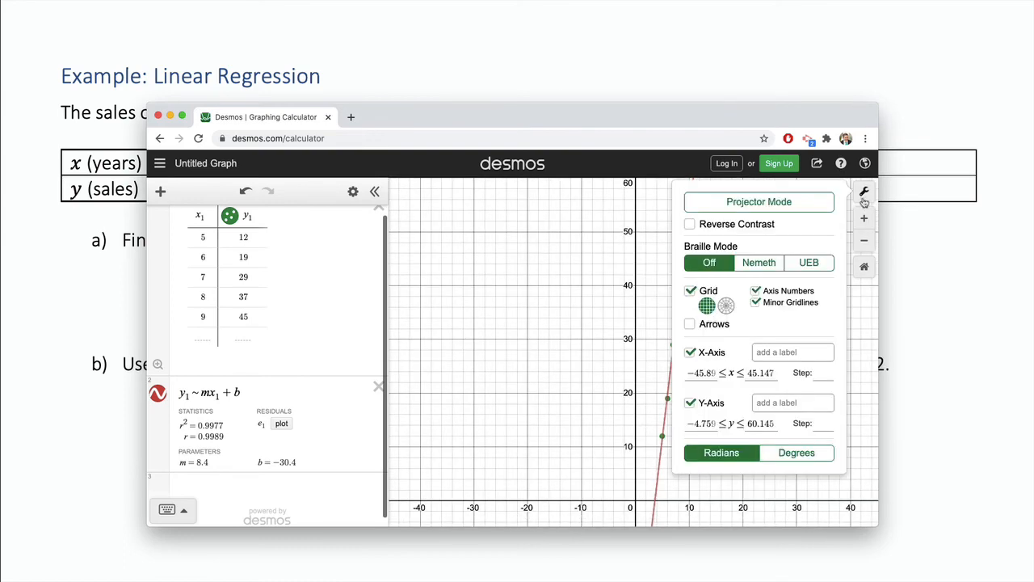
pyautogui.moveTo(692, 373); pyautogui.dragTo(740, 372)
pyautogui.write('0')
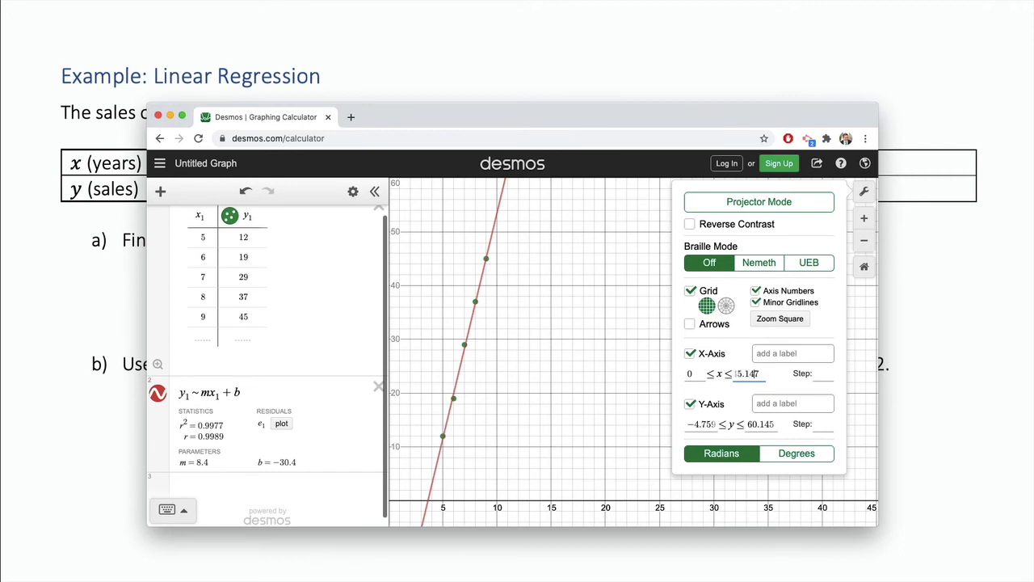
pyautogui.press('BackSpace')
pyautogui.press('BackSpace')
pyautogui.press('BackSpace')
pyautogui.press('BackSpace')
pyautogui.press('BackSpace')
pyautogui.write('0')
# Set the graph's y-axis range to −1 ≤ y ≤ 50 and close the graph settings
pyautogui.moveTo(686, 424); pyautogui.dragTo(738, 424)
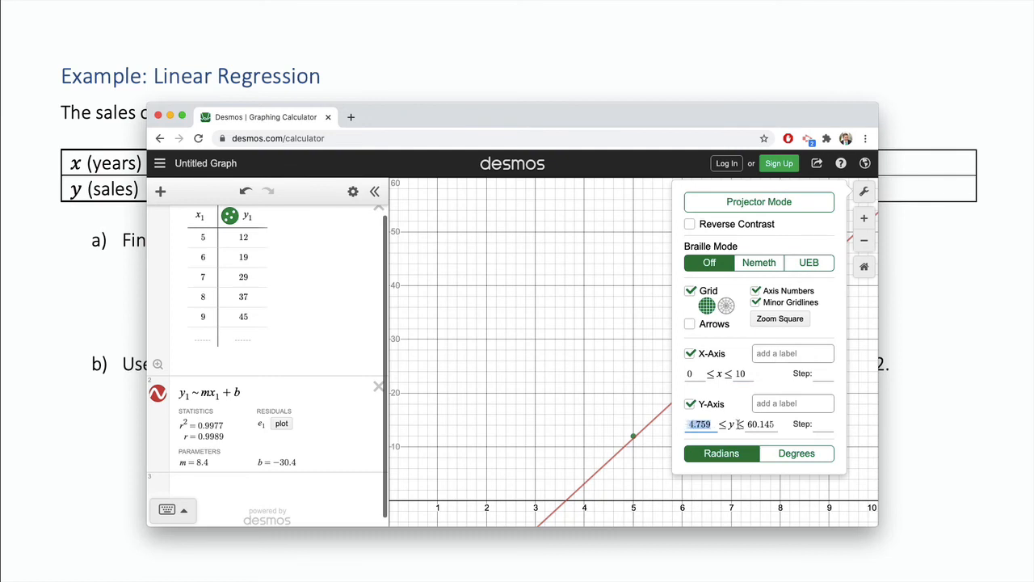
pyautogui.write('-1')
pyautogui.press('Tab')
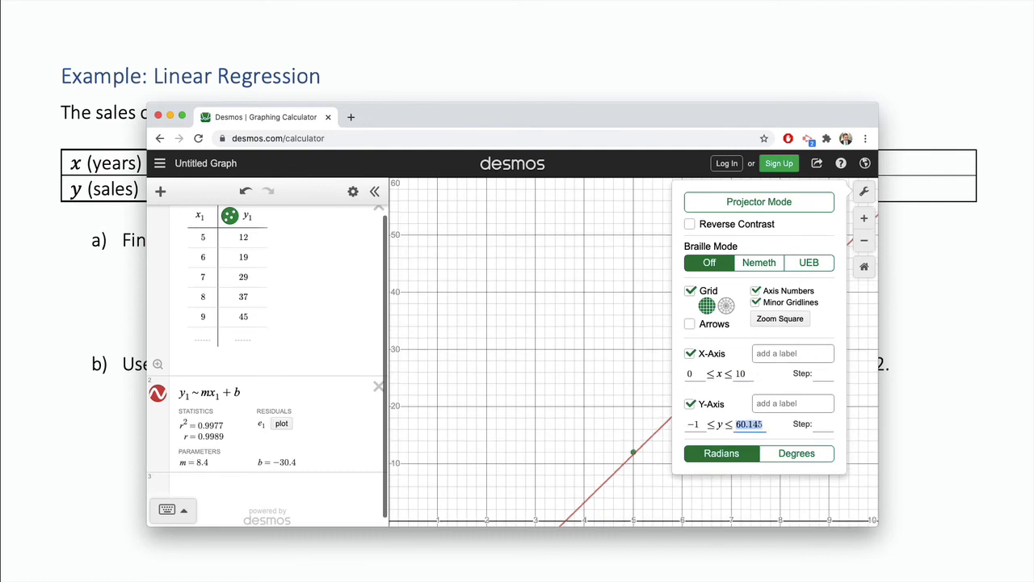
pyautogui.write('50')
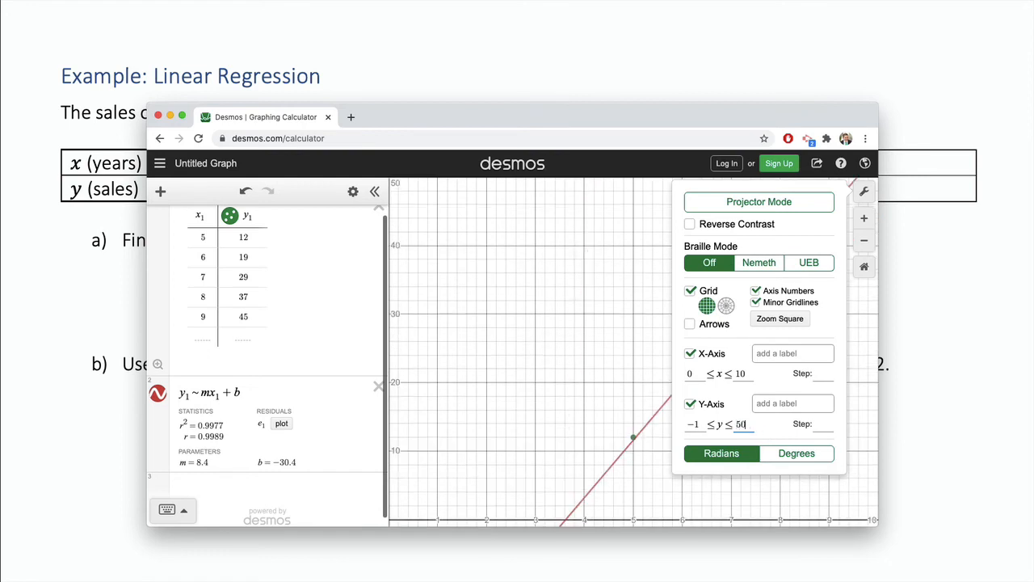
pyautogui.click(570, 418)
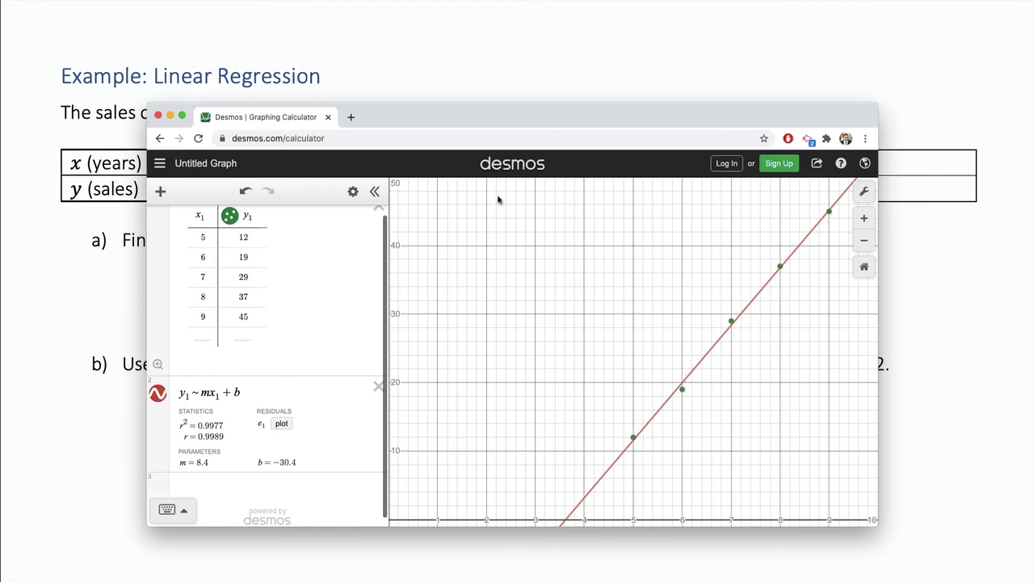
# Move the calculator window aside and handwrite y = 8.4x − below y = mx + b on the worksheet
pyautogui.moveTo(548, 120); pyautogui.dragTo(696, 58)
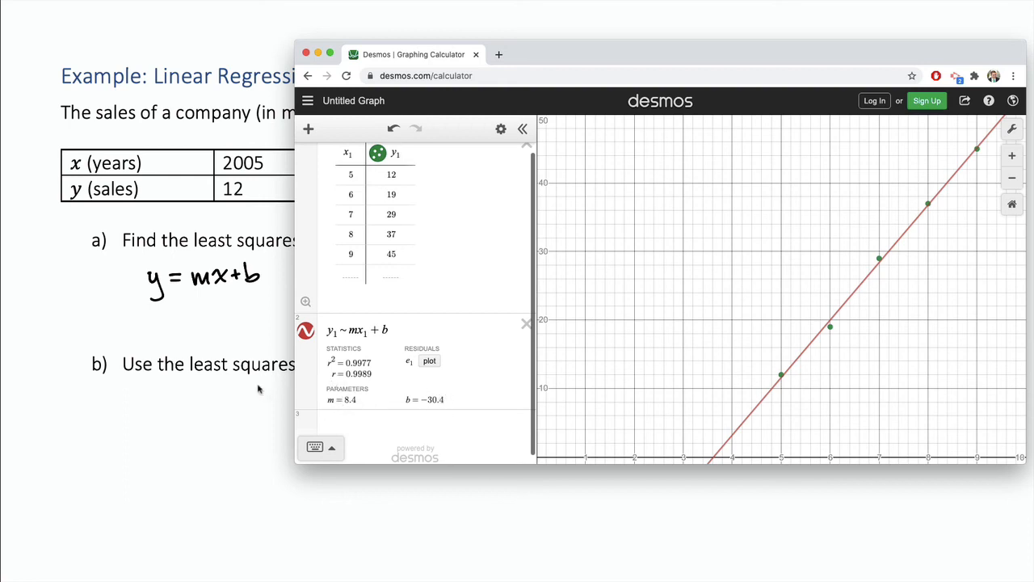
pyautogui.click(195, 296)
pyautogui.moveTo(152, 316); pyautogui.dragTo(158, 340)
pyautogui.moveTo(175, 321); pyautogui.dragTo(183, 321)
pyautogui.moveTo(177, 325)
pyautogui.mouseDown()
pyautogui.moveTo(208, 313)
pyautogui.moveTo(235, 322)
pyautogui.mouseUp()
pyautogui.click(219, 329)
pyautogui.moveTo(233, 310)
pyautogui.mouseDown()
pyautogui.moveTo(232, 333)
pyautogui.moveTo(248, 332)
pyautogui.mouseUp()
pyautogui.moveTo(254, 317)
pyautogui.mouseDown()
pyautogui.moveTo(243, 332)
pyautogui.moveTo(269, 320)
pyautogui.mouseUp()
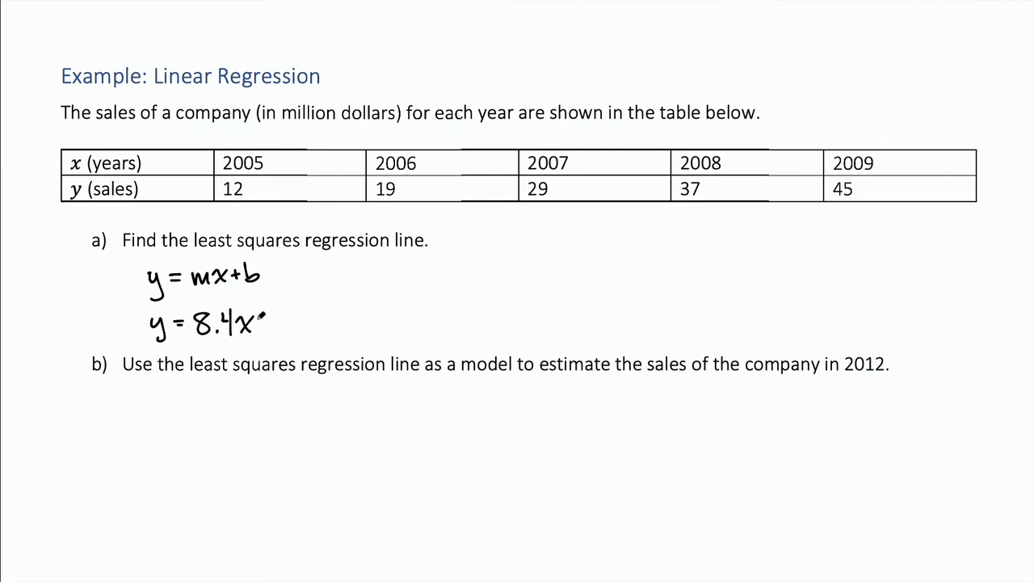
# Check the intercept b in Desmos and complete the handwritten regression equation on the worksheet with 30.4
pyautogui.press('super+Tab')
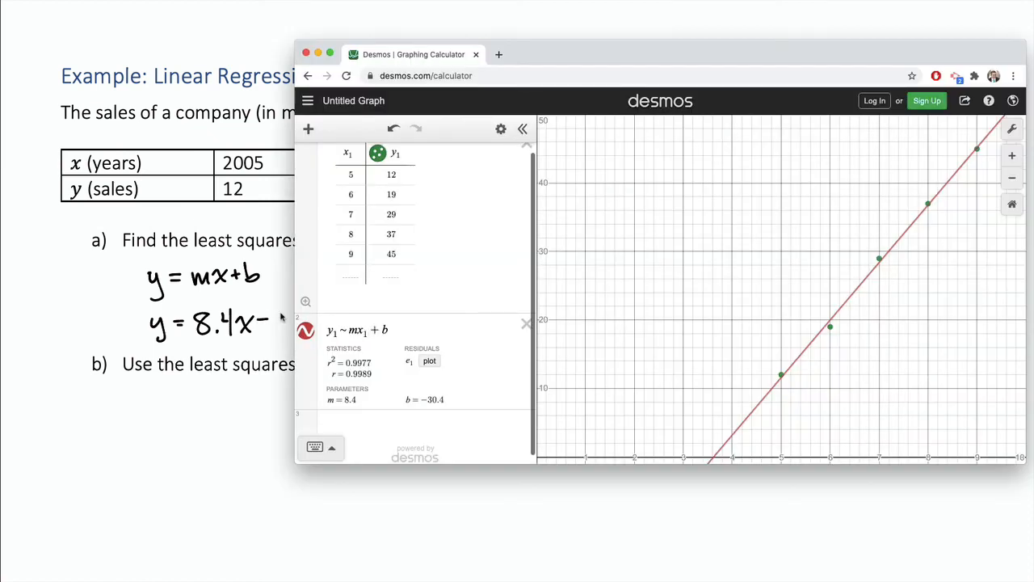
pyautogui.press('super+Tab')
pyautogui.moveTo(277, 310)
pyautogui.mouseDown()
pyautogui.moveTo(287, 320)
pyautogui.moveTo(276, 326)
pyautogui.mouseUp()
pyautogui.moveTo(299, 311)
pyautogui.mouseDown()
pyautogui.moveTo(332, 320)
pyautogui.moveTo(330, 328)
pyautogui.mouseUp()
pyautogui.click(307, 321)
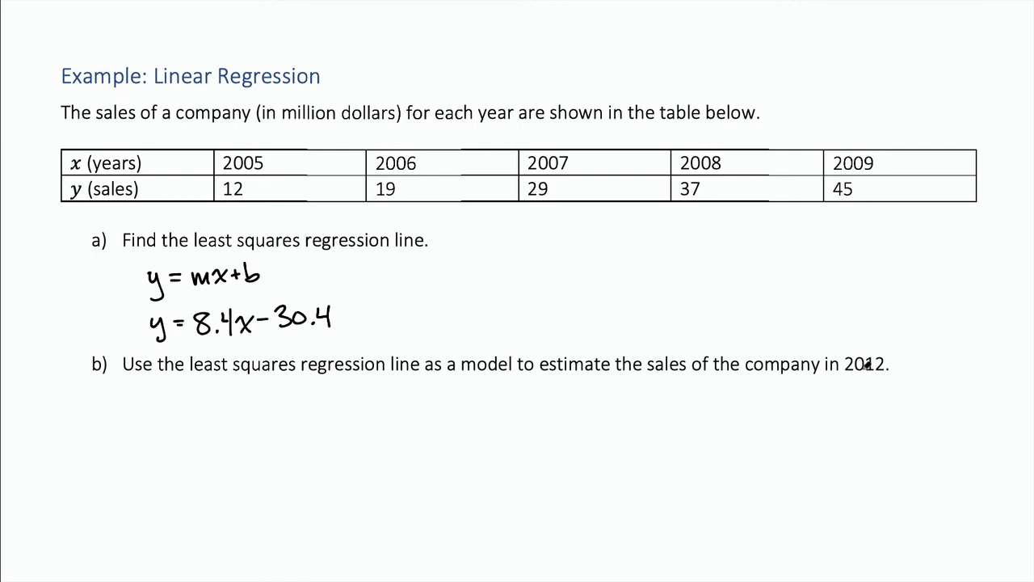
# Check how the years are coded in the Desmos table and handwrite x = 12 under part b of the worksheet
pyautogui.press('super+Tab')
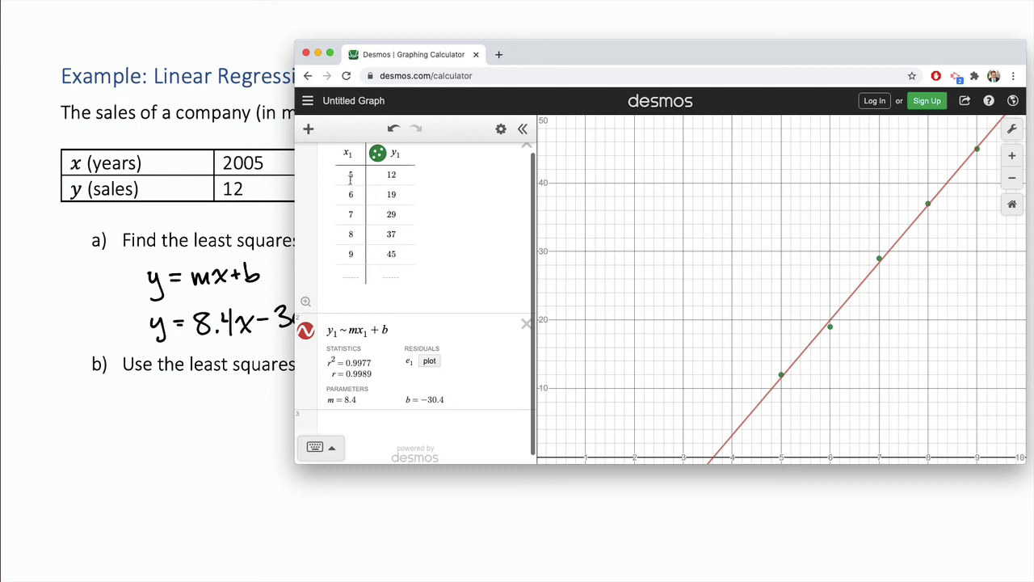
pyautogui.press('super+Tab')
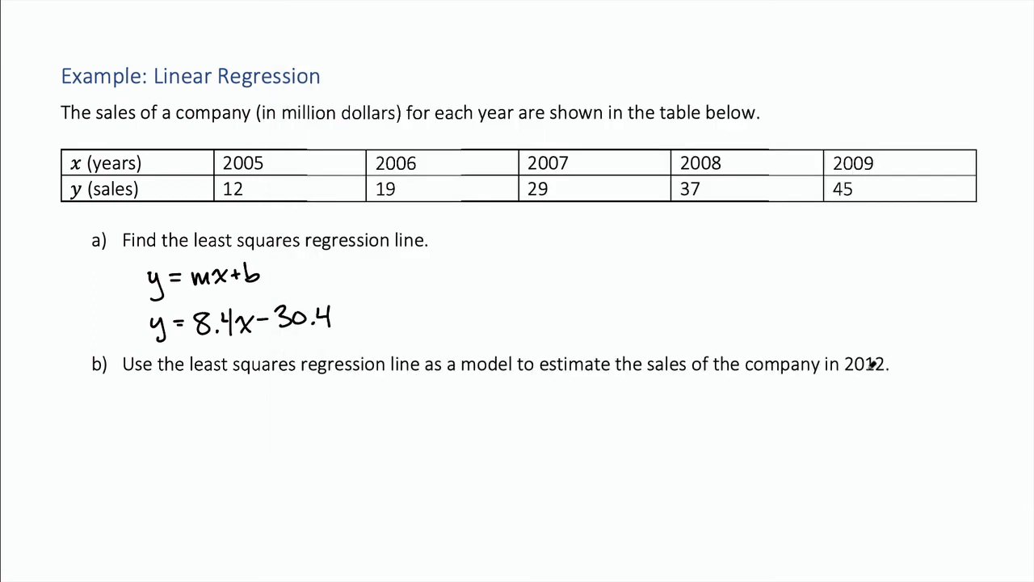
pyautogui.moveTo(163, 395)
pyautogui.mouseDown()
pyautogui.moveTo(175, 408)
pyautogui.moveTo(166, 415)
pyautogui.mouseUp()
pyautogui.moveTo(186, 399); pyautogui.dragTo(200, 406)
pyautogui.moveTo(206, 396)
pyautogui.mouseDown()
pyautogui.moveTo(208, 411)
pyautogui.moveTo(228, 410)
pyautogui.mouseUp()
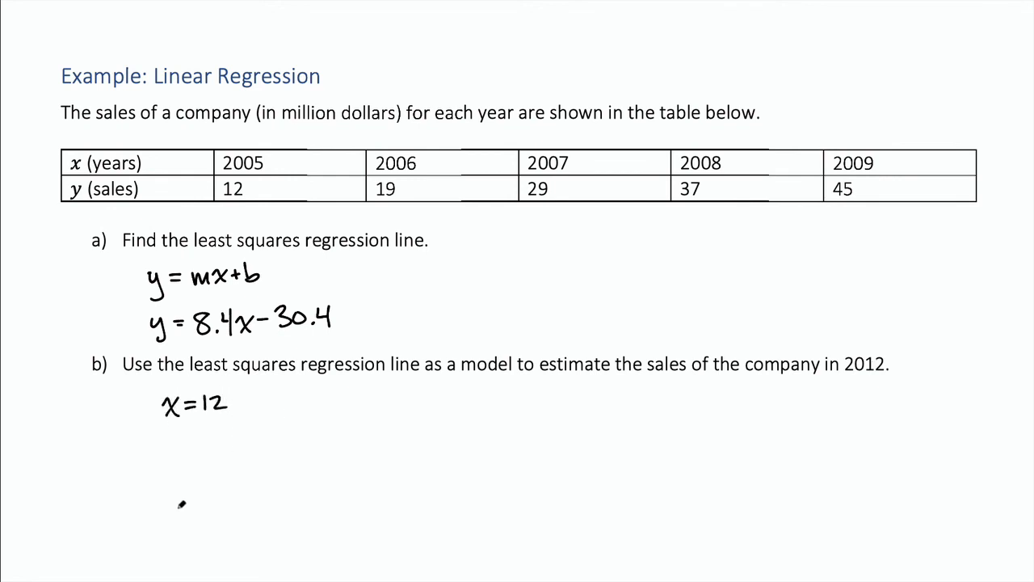
# Handwrite the substituted expression 8.4(12) − 30.4 below x = 12
pyautogui.click(195, 465)
pyautogui.moveTo(182, 442)
pyautogui.mouseDown()
pyautogui.moveTo(219, 456)
pyautogui.moveTo(211, 467)
pyautogui.mouseUp()
pyautogui.moveTo(233, 428); pyautogui.dragTo(230, 469)
pyautogui.moveTo(236, 438)
pyautogui.mouseDown()
pyautogui.moveTo(240, 464)
pyautogui.moveTo(258, 468)
pyautogui.moveTo(290, 444)
pyautogui.moveTo(303, 456)
pyautogui.moveTo(333, 439)
pyautogui.moveTo(359, 441)
pyautogui.moveTo(353, 457)
pyautogui.mouseUp()
pyautogui.click(348, 457)
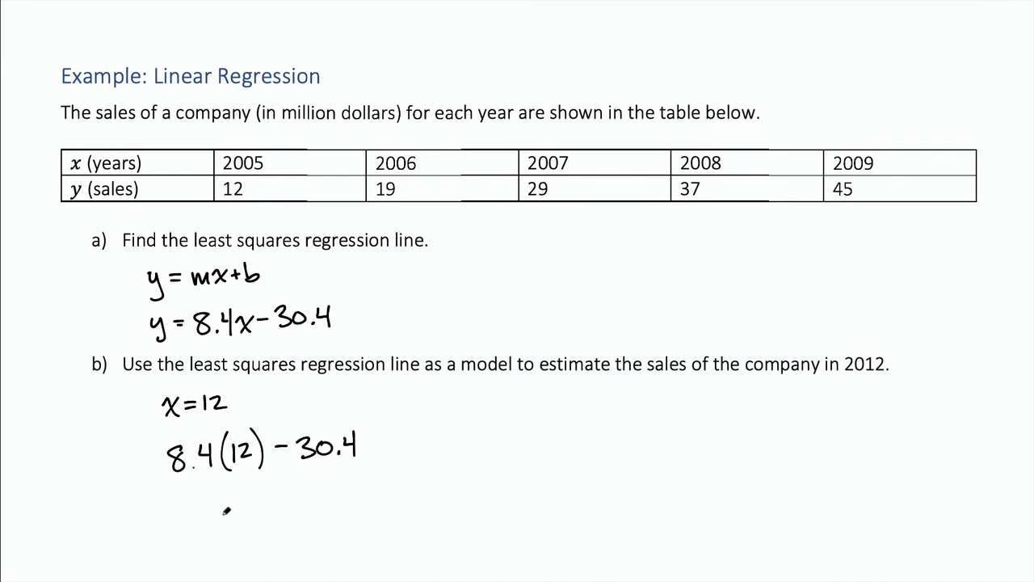
# Switch to Desmos, move its window clear of the handwriting, and evaluate 8.4 · 12 − 30.4 in a new expression
pyautogui.press('super+Tab')
pyautogui.moveTo(687, 53); pyautogui.dragTo(780, 41)
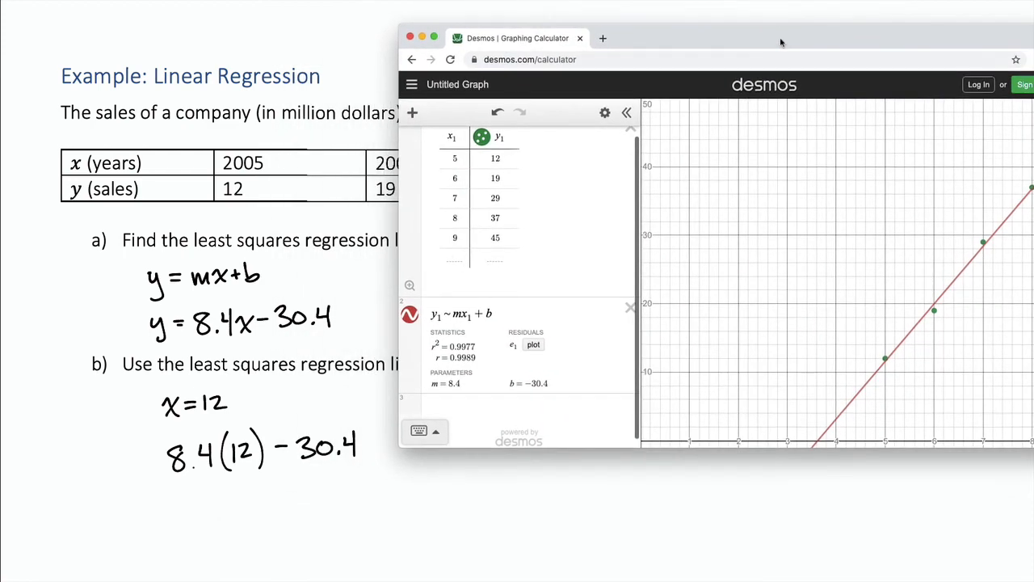
pyautogui.click(541, 410)
pyautogui.write('8.4')
pyautogui.write('*')
pyautogui.write('12-30')
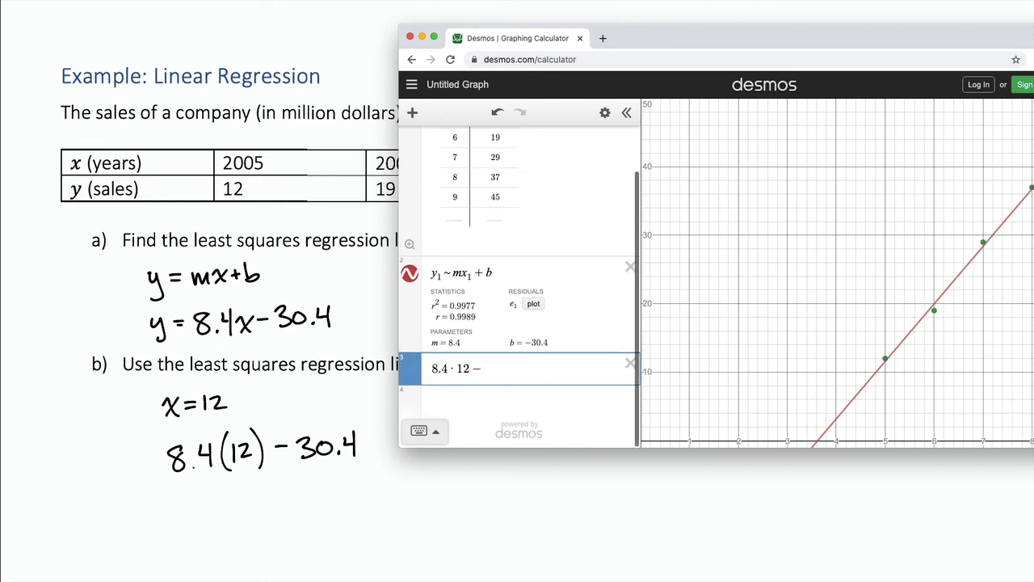
pyautogui.write('.4')
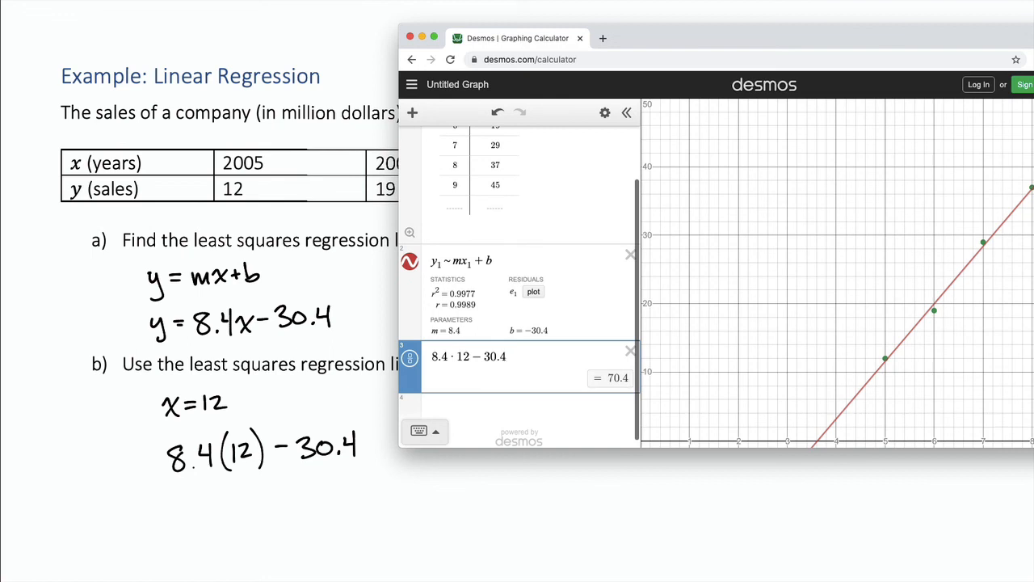
# Return to the worksheet and handwrite = 70.4 after 8.4(12) − 30.4
pyautogui.click(364, 477)
pyautogui.moveTo(373, 438); pyautogui.dragTo(387, 443)
pyautogui.moveTo(413, 432)
pyautogui.mouseDown()
pyautogui.moveTo(424, 427)
pyautogui.moveTo(422, 449)
pyautogui.mouseUp()
pyautogui.moveTo(441, 431); pyautogui.dragTo(475, 436)
pyautogui.click(458, 442)
pyautogui.moveTo(475, 423); pyautogui.dragTo(473, 446)
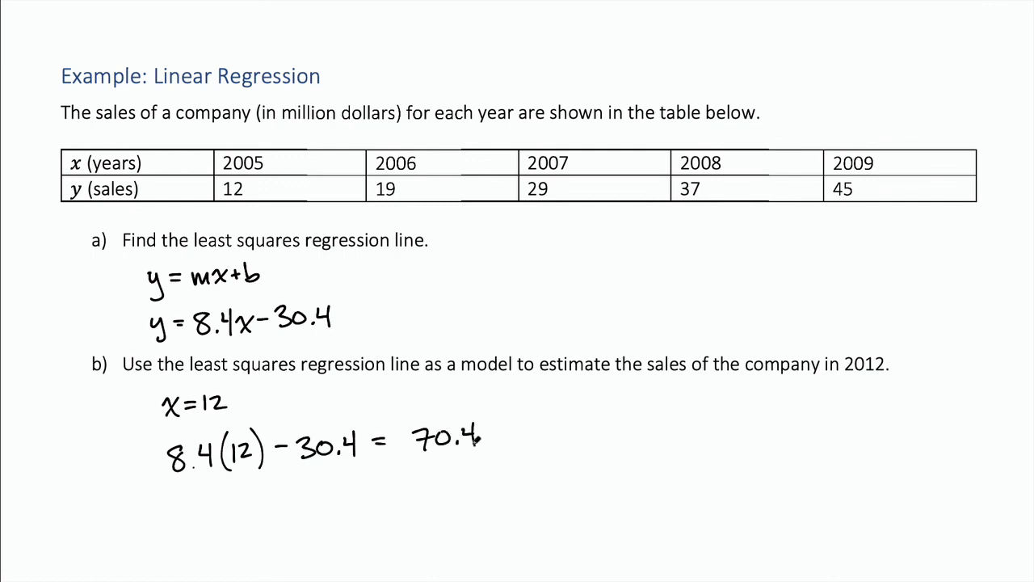